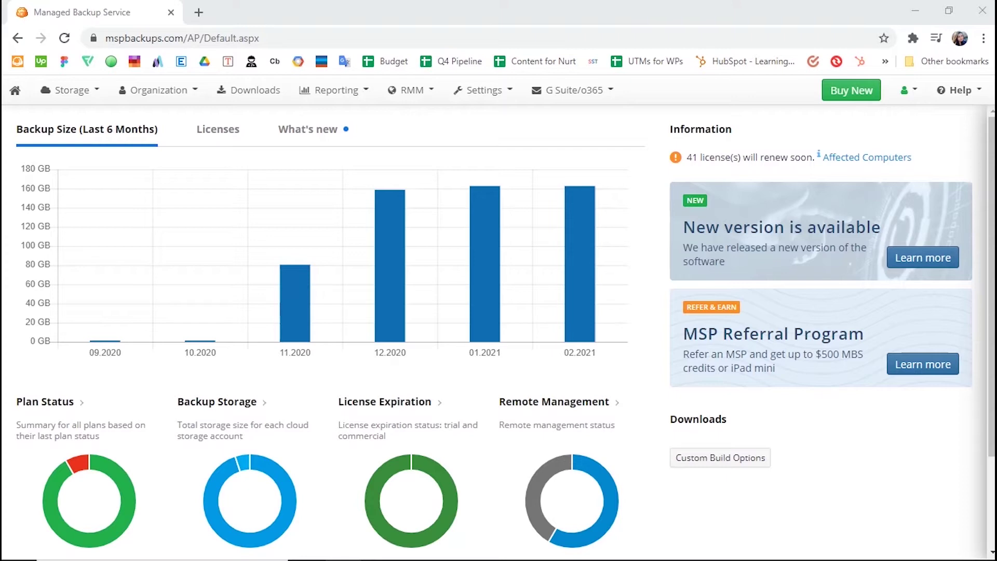
Enable Remote Access for all computers in General settings, accept the warning, and save
{"action": "left_click", "coordinate": [481, 91]}
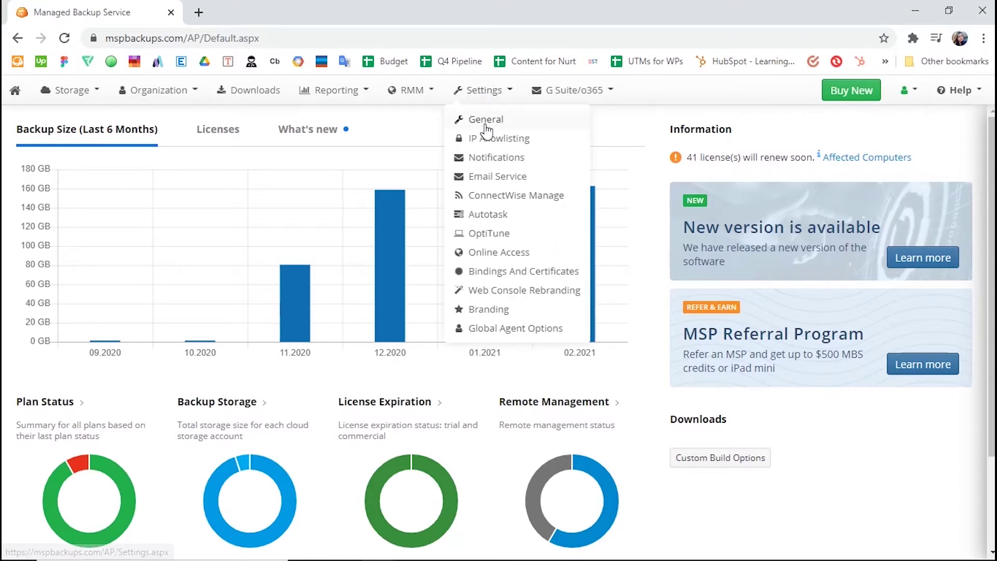
{"action": "left_click", "coordinate": [486, 120]}
{"action": "scroll", "coordinate": [343, 353], "scroll_direction": "down", "scroll_amount": 6}
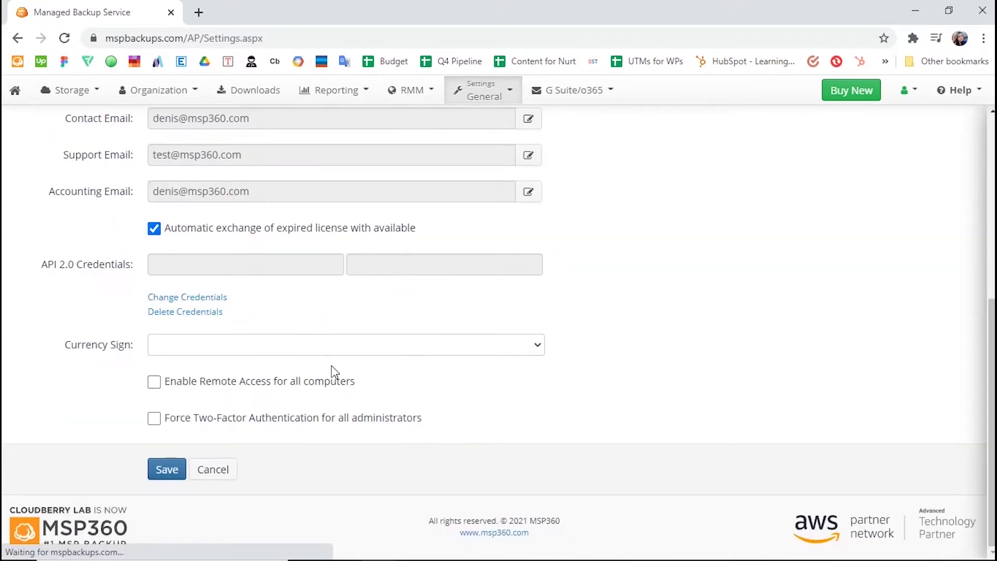
{"action": "left_click", "coordinate": [154, 382]}
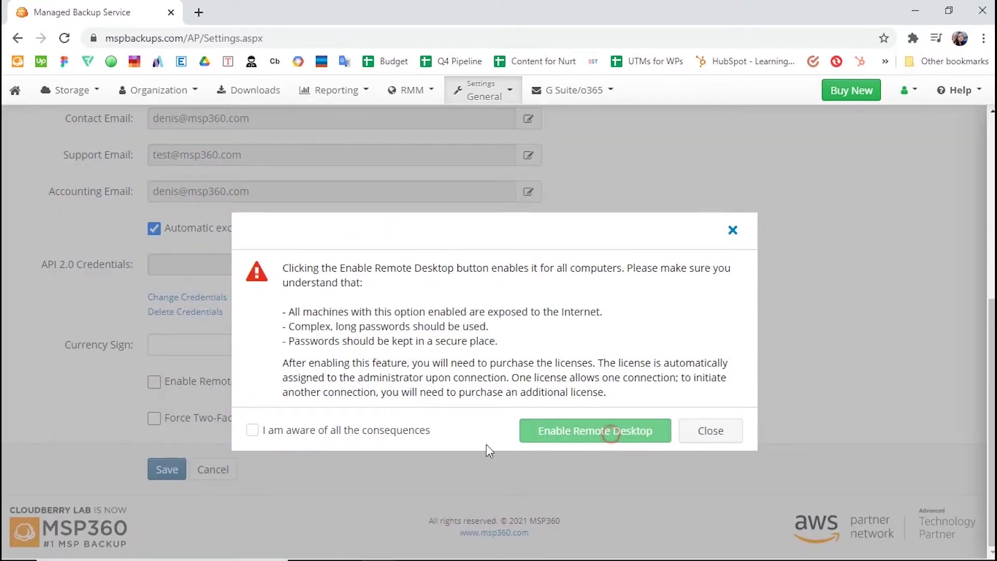
{"action": "left_click", "coordinate": [253, 430]}
{"action": "left_click", "coordinate": [542, 431]}
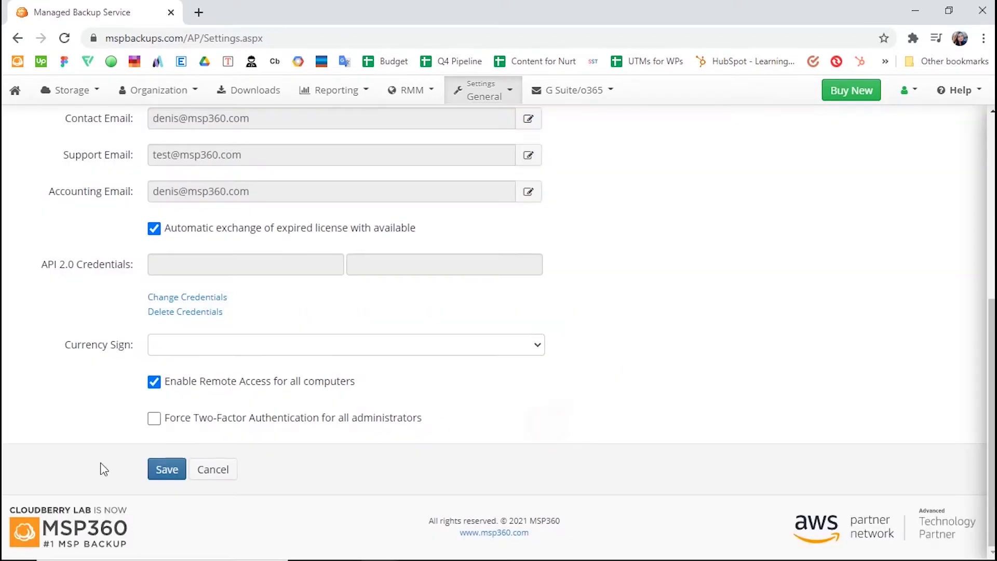
{"action": "left_click", "coordinate": [165, 471]}
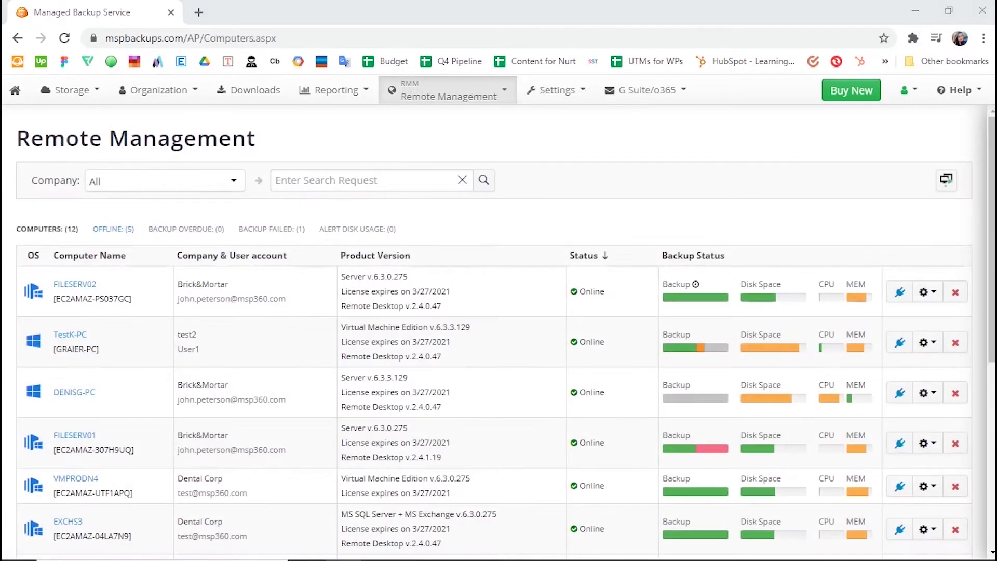
Start a remote connection to FILESERV02, acknowledging and enabling Remote Desktop
{"action": "left_click", "coordinate": [901, 293]}
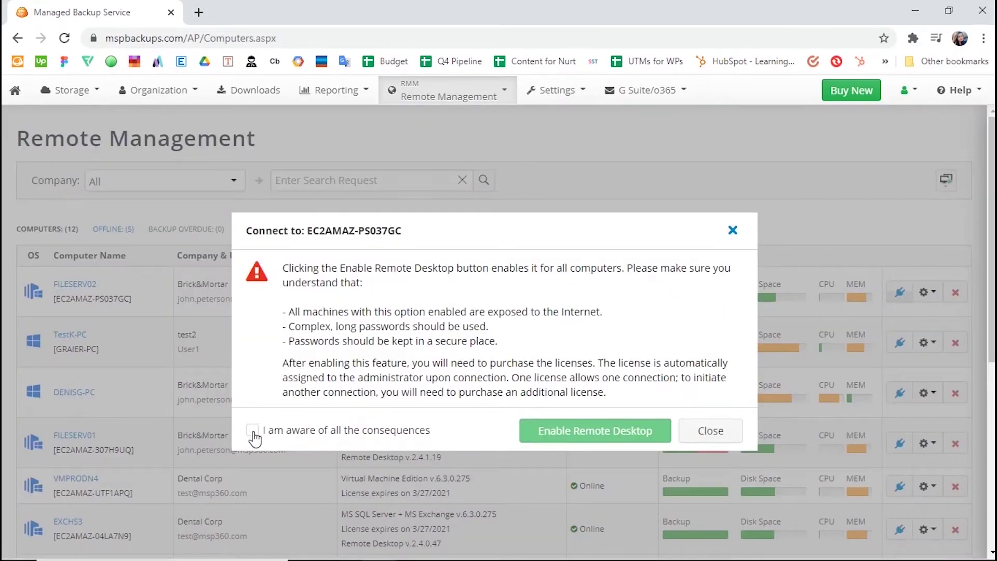
{"action": "left_click", "coordinate": [252, 430]}
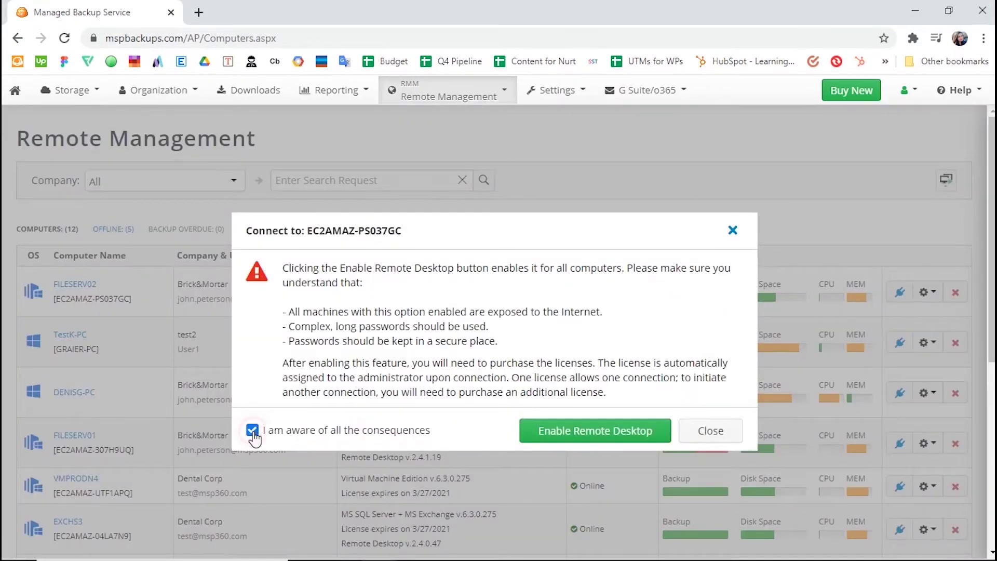
{"action": "left_click", "coordinate": [565, 434]}
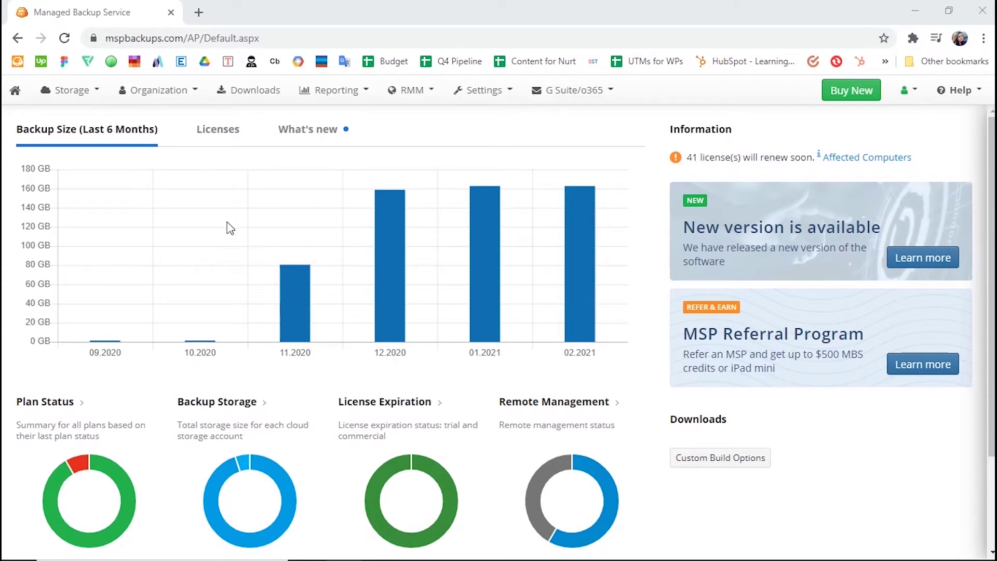
Download the Remote Desktop for Windows installer RDSetup.exe to the Downloads folder
{"action": "left_click", "coordinate": [263, 91]}
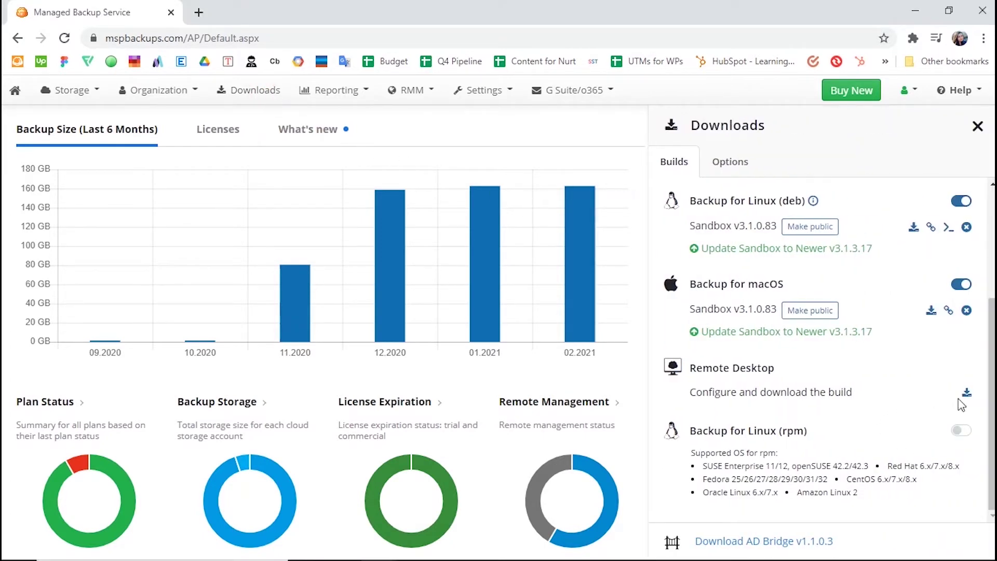
{"action": "left_click", "coordinate": [967, 393]}
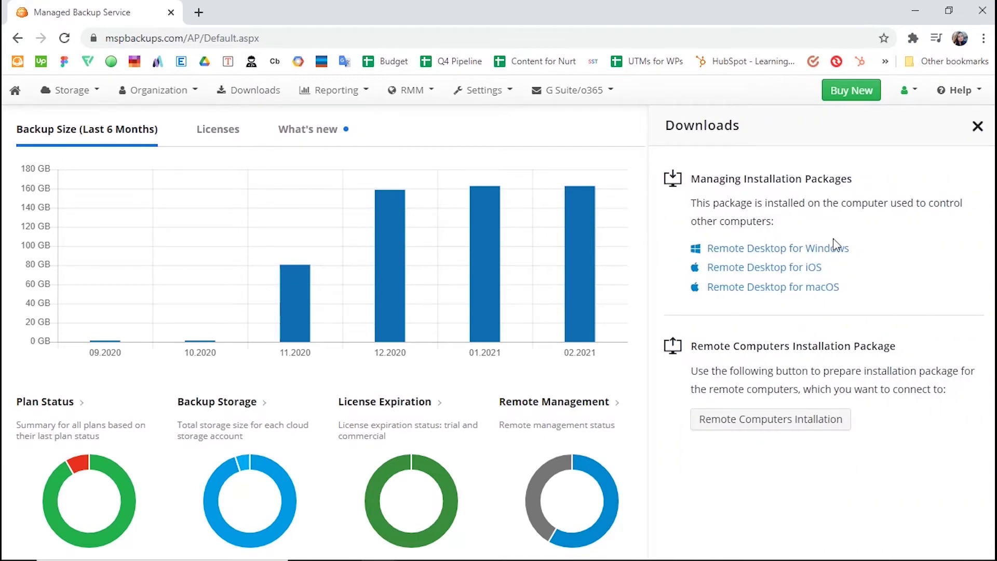
{"action": "left_click", "coordinate": [826, 250]}
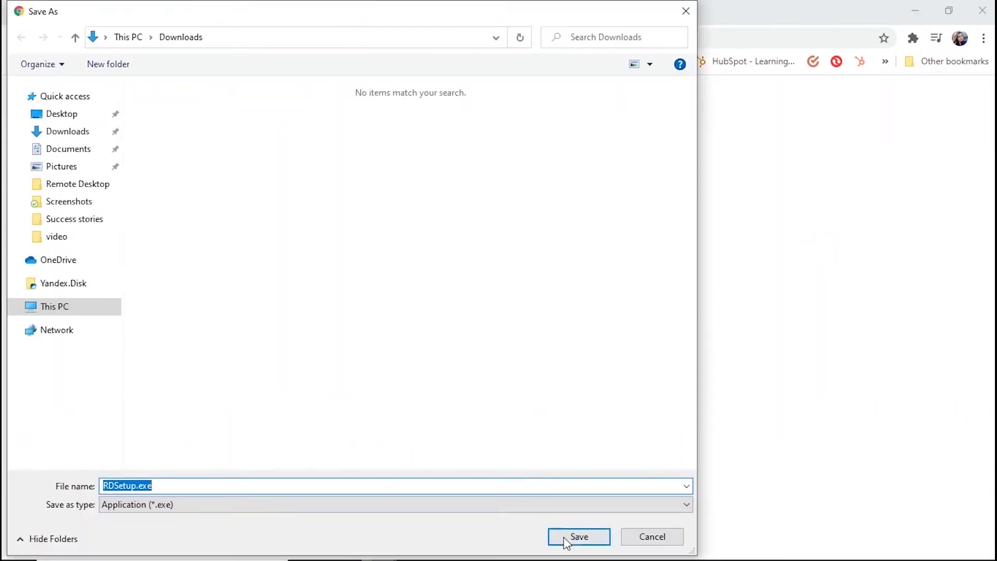
{"action": "left_click", "coordinate": [574, 536]}
Run RDSetup.exe and install Remote Desktop past the welcome step
{"action": "left_click", "coordinate": [57, 540]}
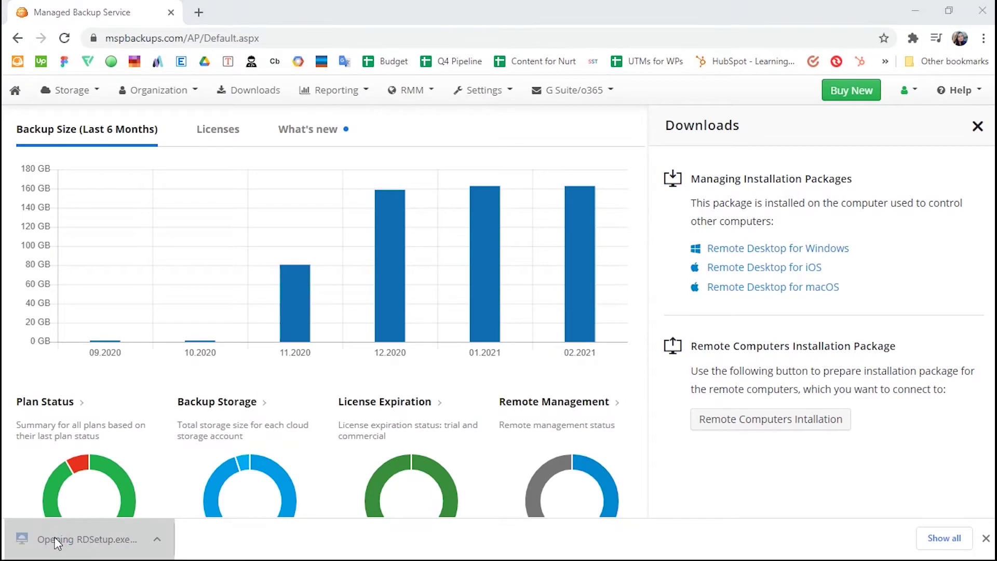
{"action": "left_click", "coordinate": [583, 405]}
{"action": "left_click", "coordinate": [583, 408]}
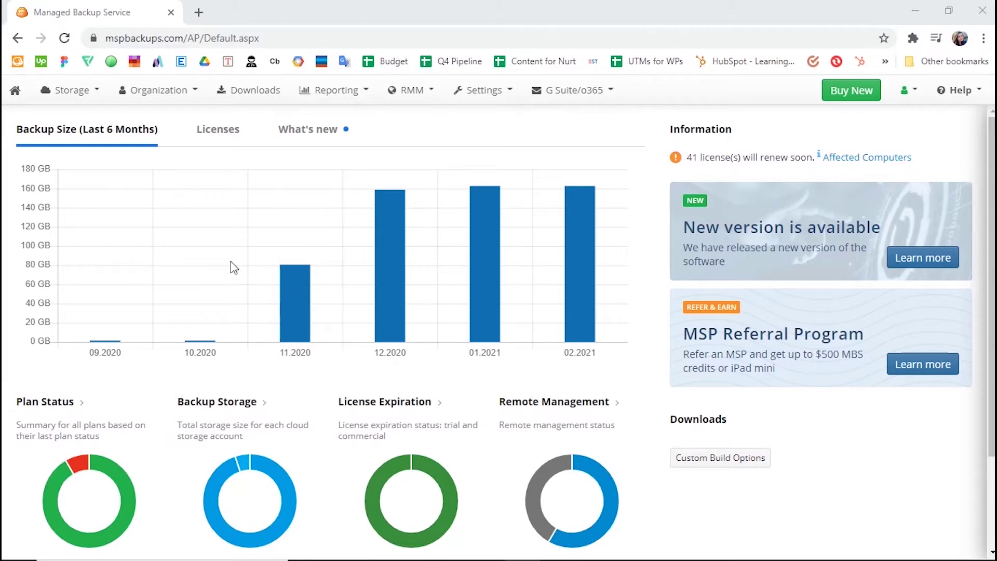
Prepare a pre-configured Remote Desktop package for company MSP301, expiring in 1 Month
{"action": "left_click", "coordinate": [249, 96]}
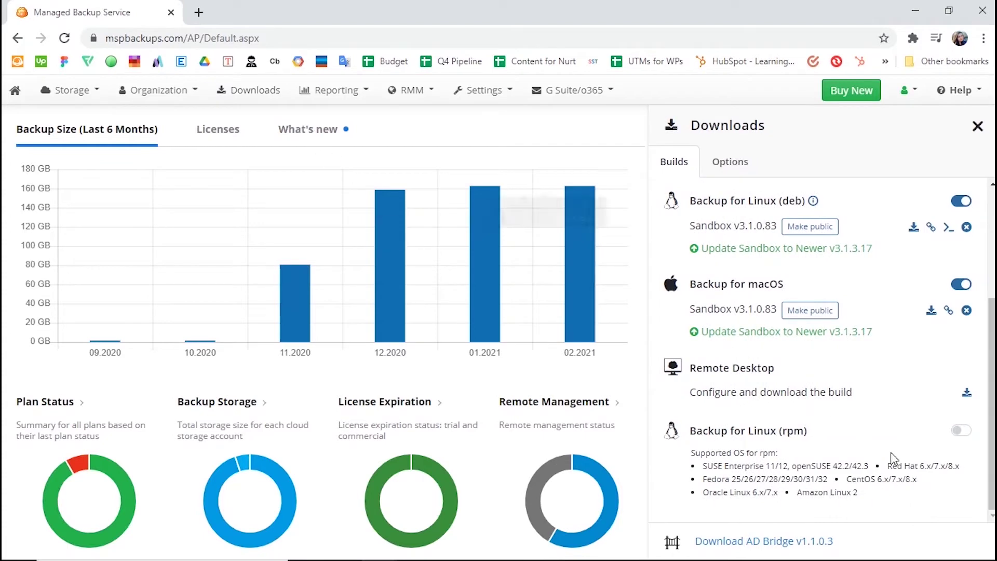
{"action": "left_click", "coordinate": [967, 394]}
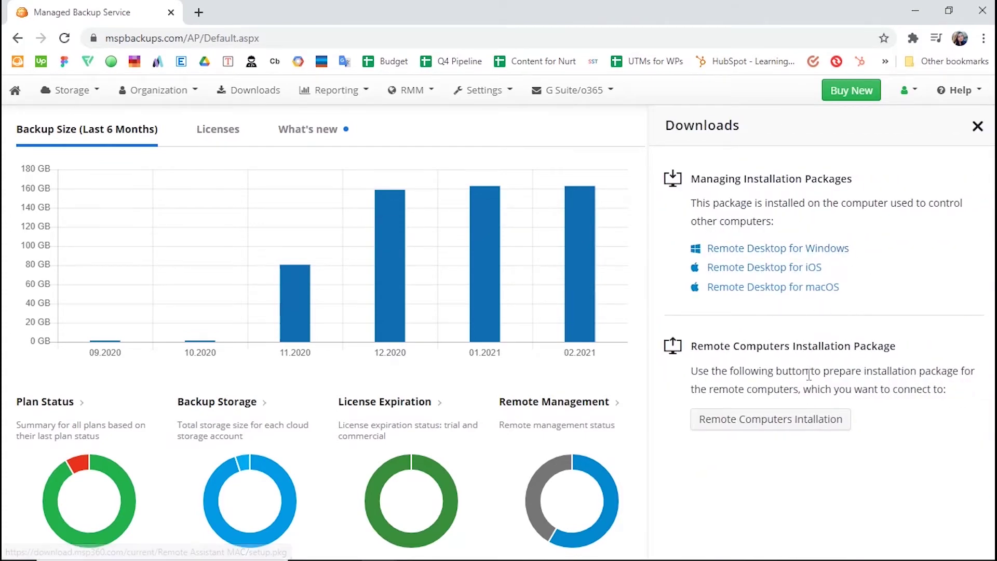
{"action": "left_click", "coordinate": [796, 431]}
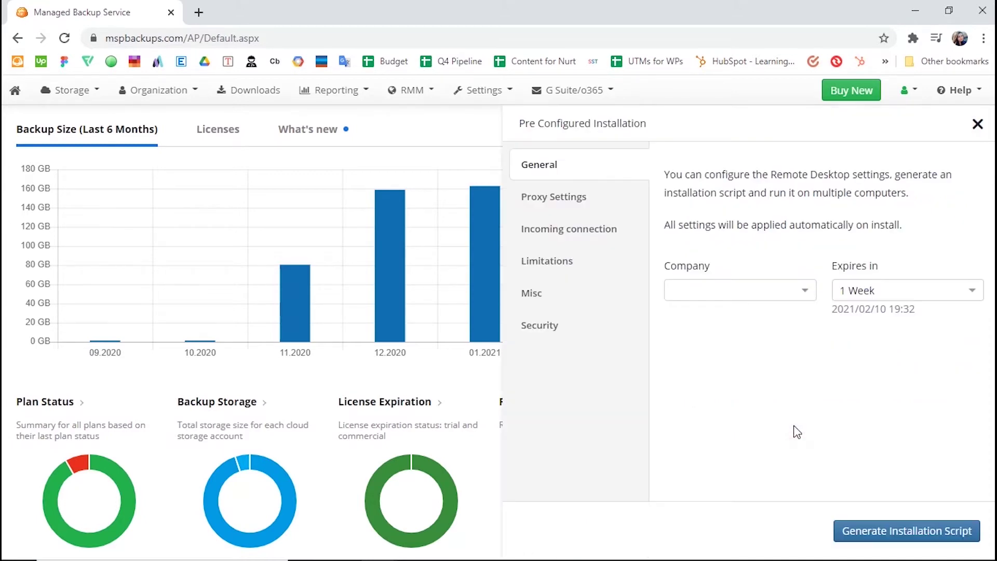
{"action": "left_click", "coordinate": [723, 291]}
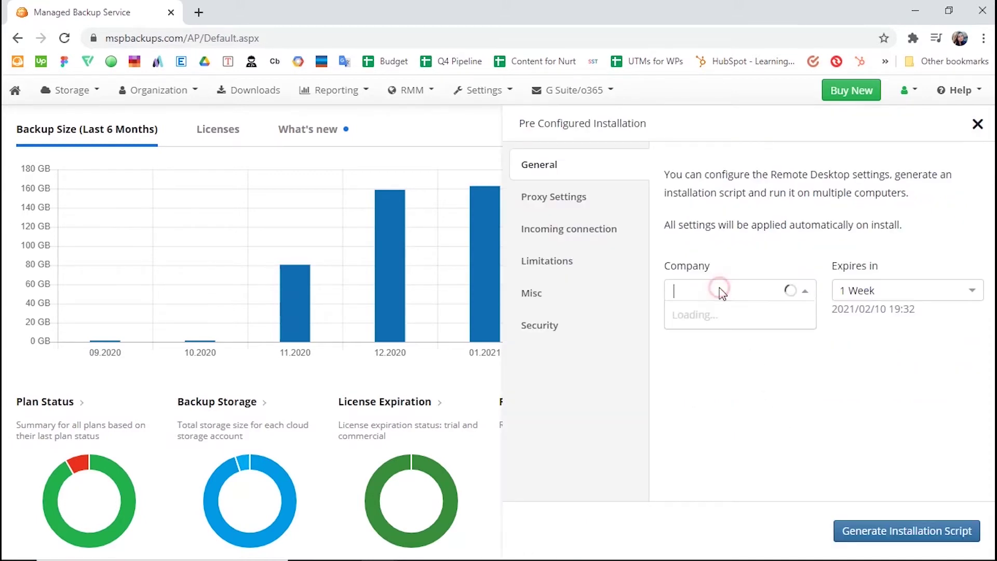
{"action": "left_click", "coordinate": [724, 410]}
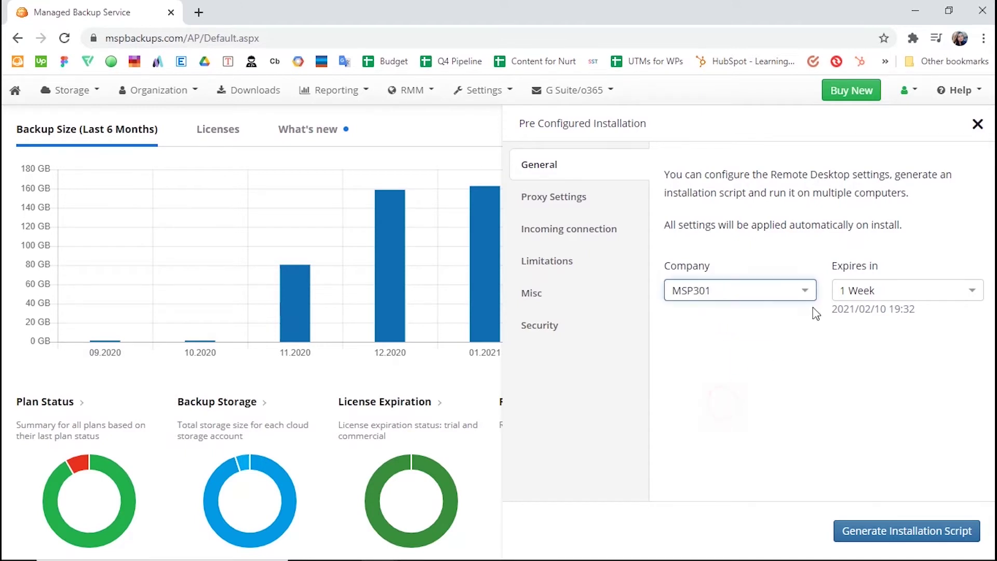
{"action": "left_click", "coordinate": [842, 293]}
{"action": "left_click", "coordinate": [843, 398]}
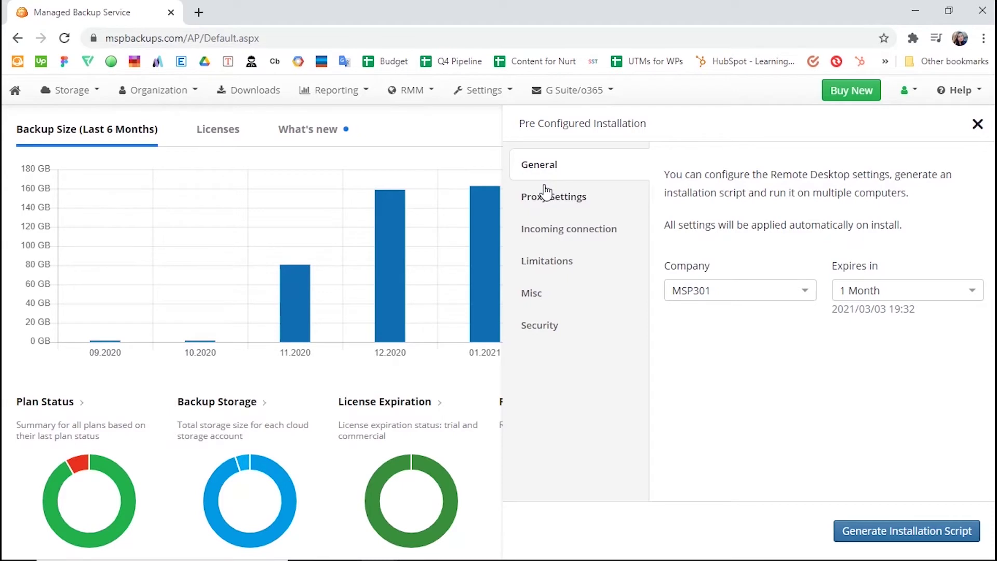
Review the Proxy Settings, Incoming connection, Limitations and Security tabs of the installation
{"action": "left_click", "coordinate": [525, 201]}
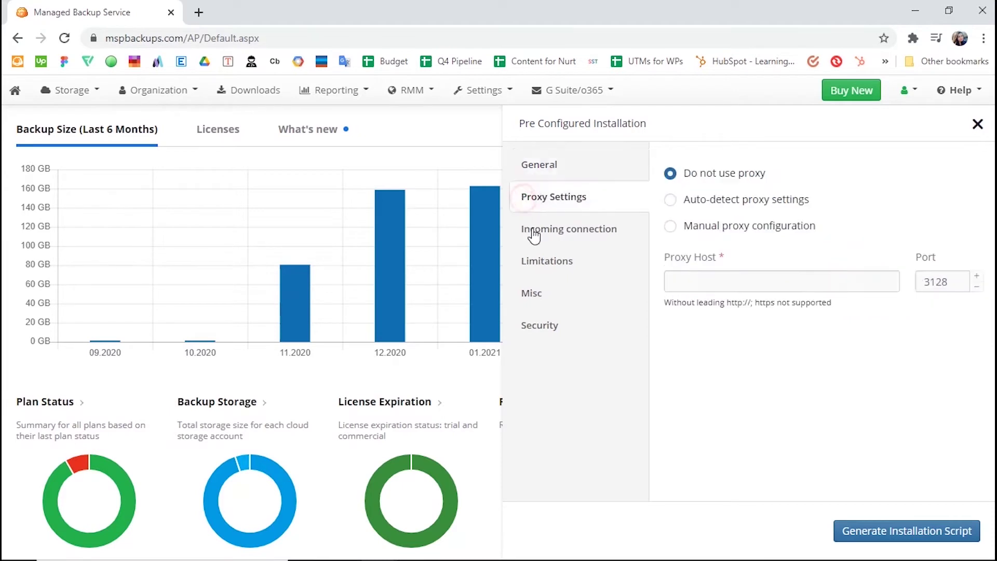
{"action": "left_click", "coordinate": [534, 235]}
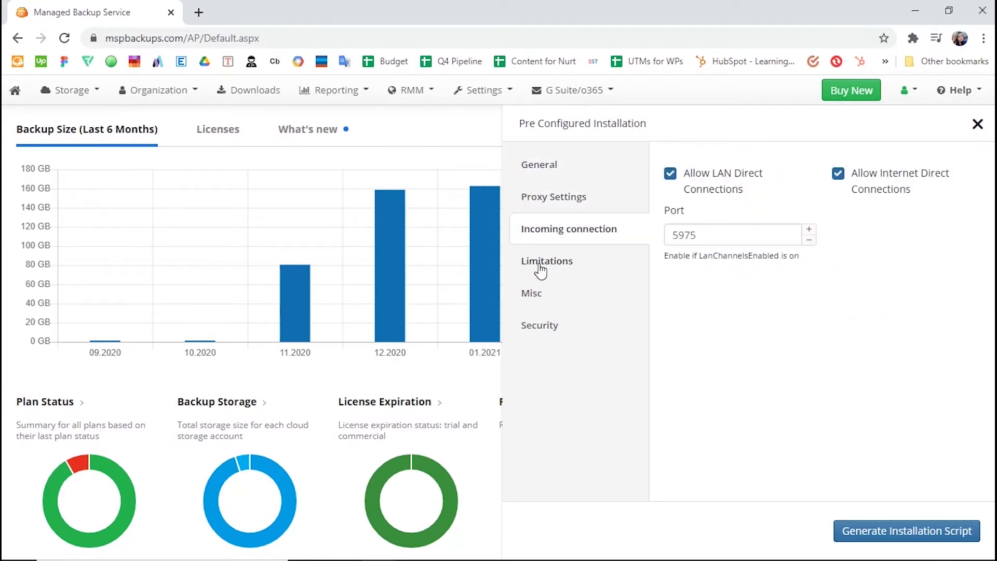
{"action": "left_click", "coordinate": [540, 269]}
{"action": "left_click", "coordinate": [540, 327]}
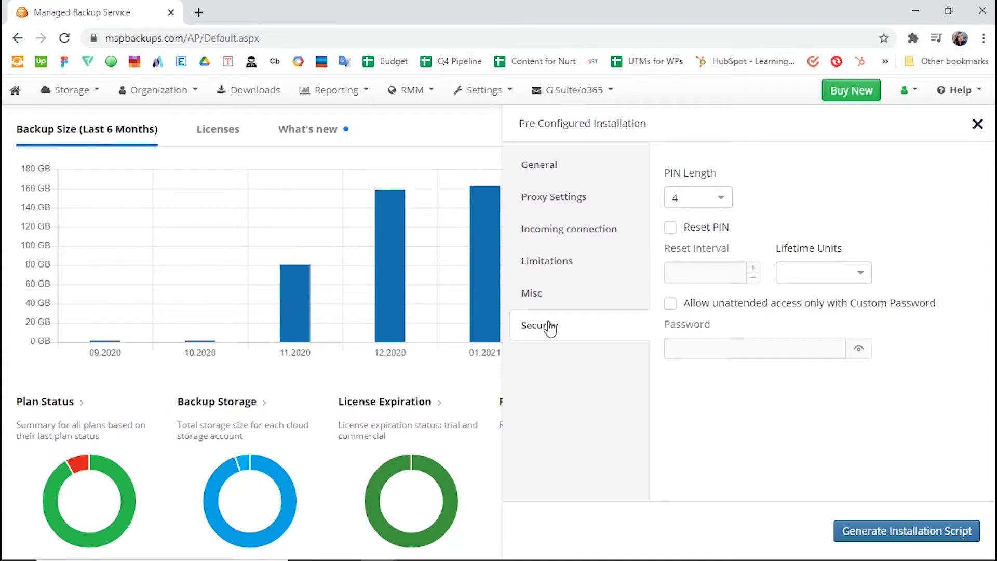
Generate the installation script, select its download URL and manual-install command, then close it
{"action": "left_click", "coordinate": [875, 535]}
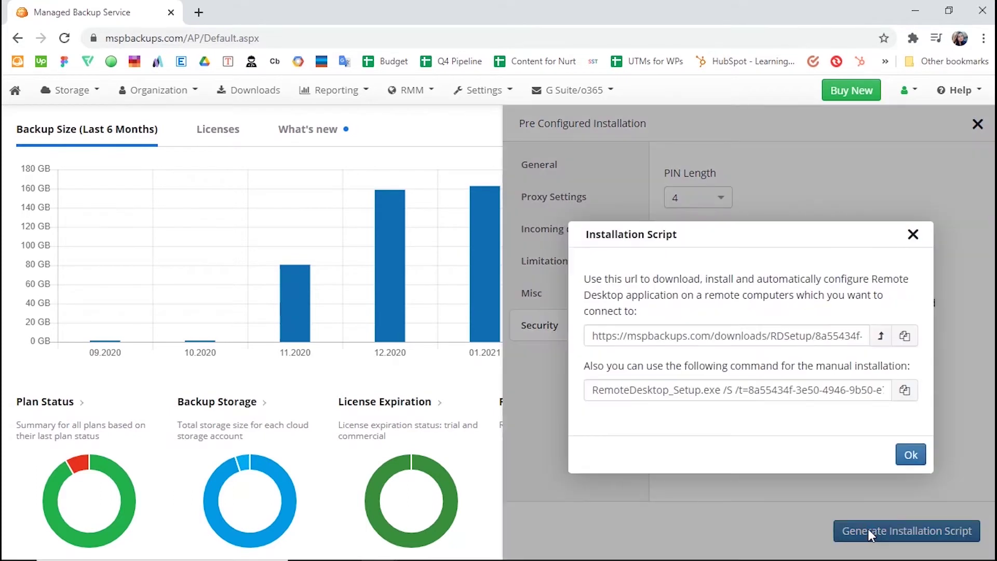
{"action": "triple_click", "coordinate": [702, 337]}
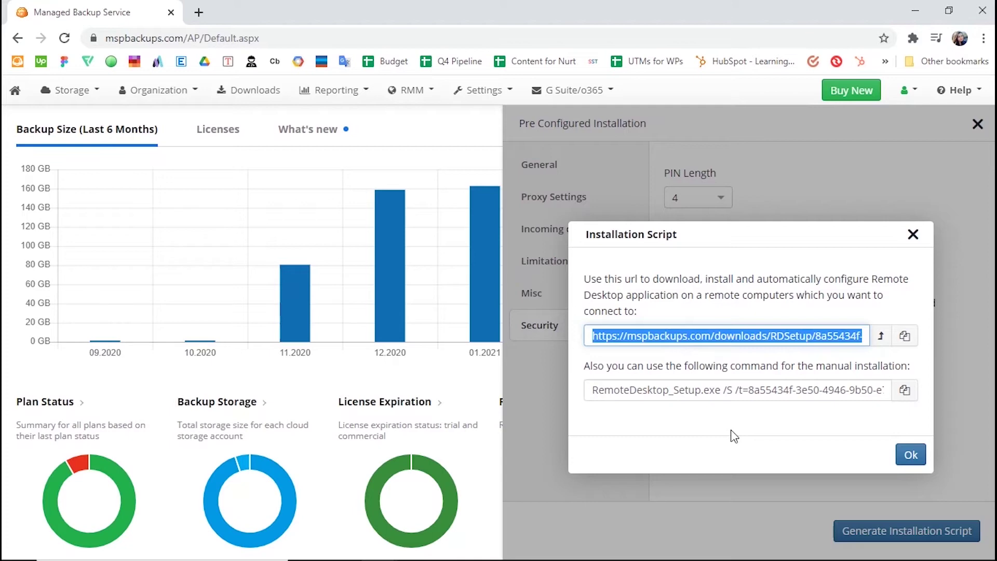
{"action": "triple_click", "coordinate": [707, 389]}
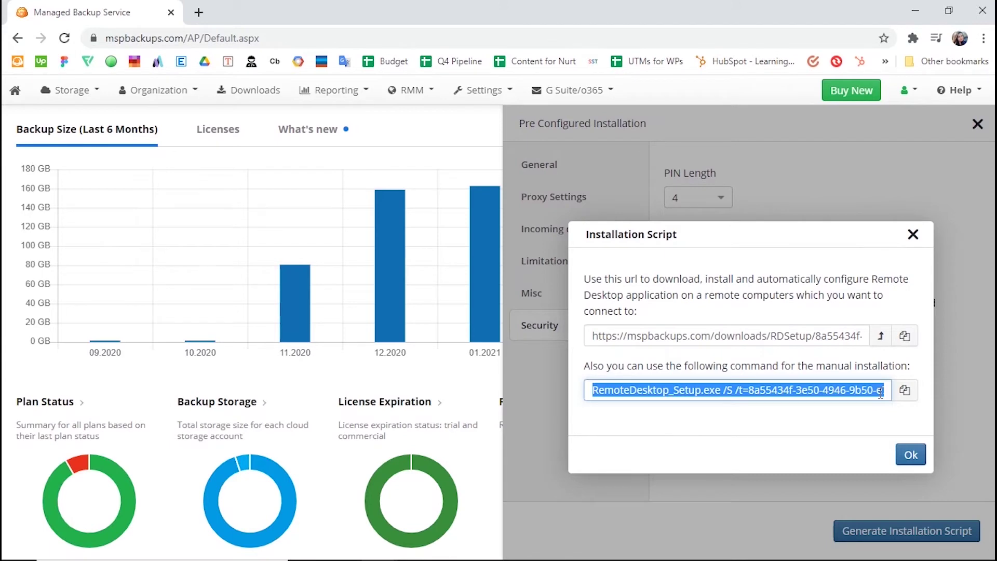
{"action": "left_click", "coordinate": [910, 456]}
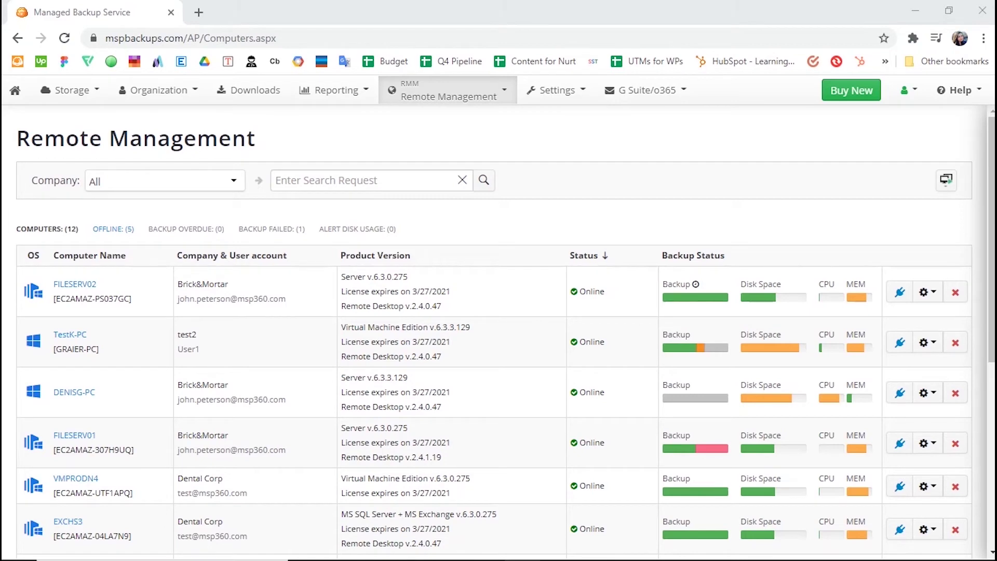
Note FILESERV02's Remote Desktop version, then download the Remote Desktop installer for VMPRODN4
{"action": "triple_click", "coordinate": [382, 307]}
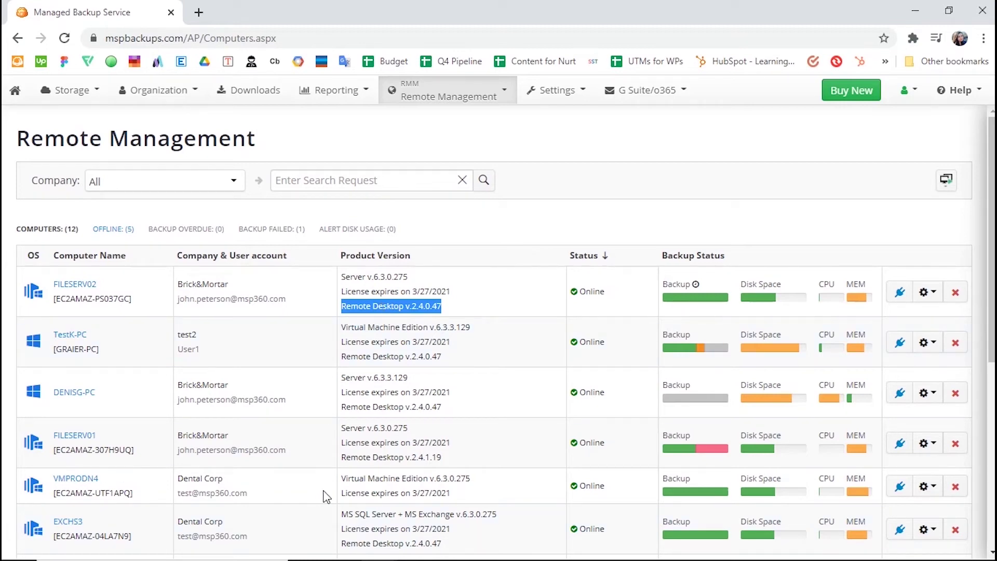
{"action": "left_click", "coordinate": [902, 487]}
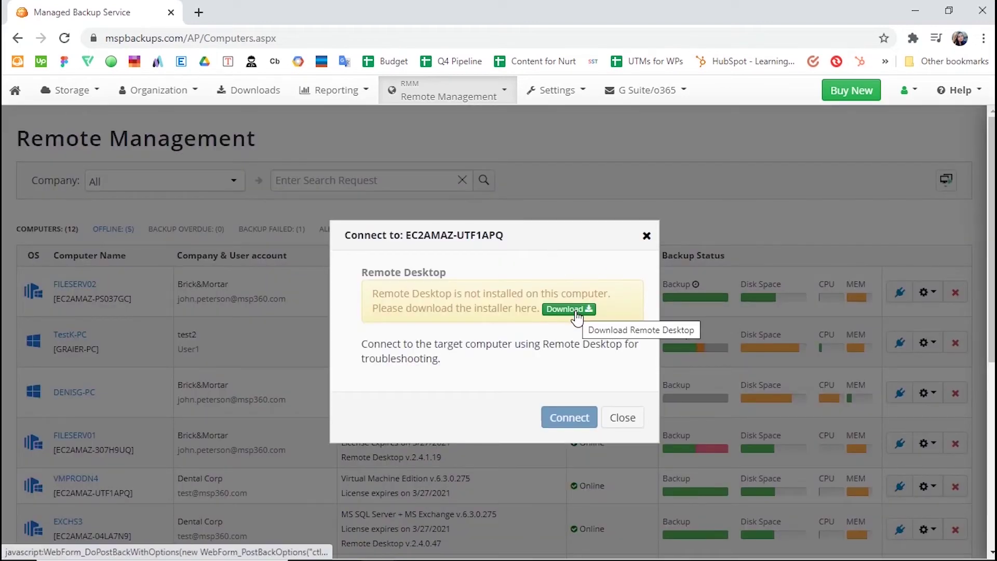
{"action": "left_click", "coordinate": [570, 418]}
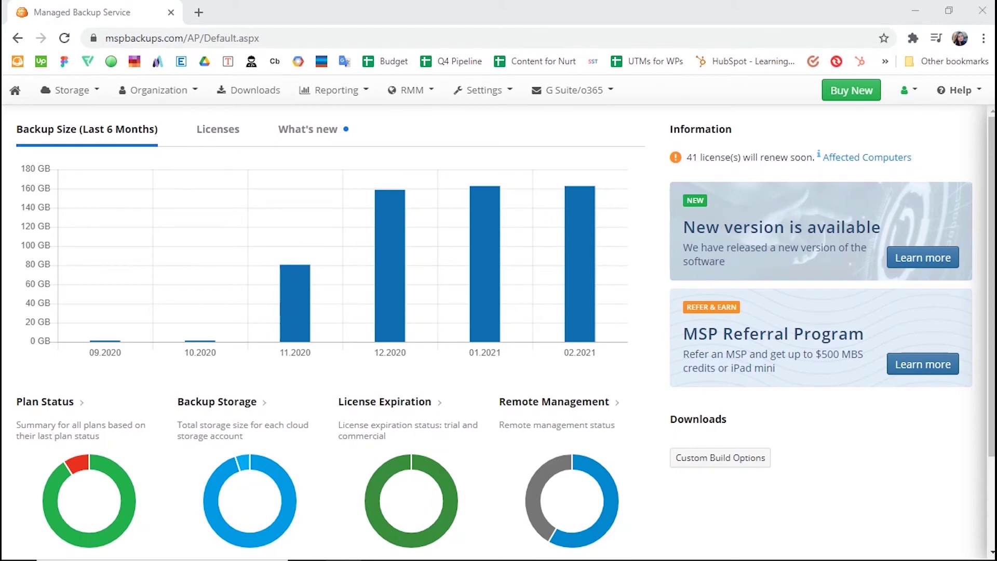
From RMM > Remote Management, launch a Remote Desktop session to FILESERV02 and check its extra actions
{"action": "left_click", "coordinate": [408, 91]}
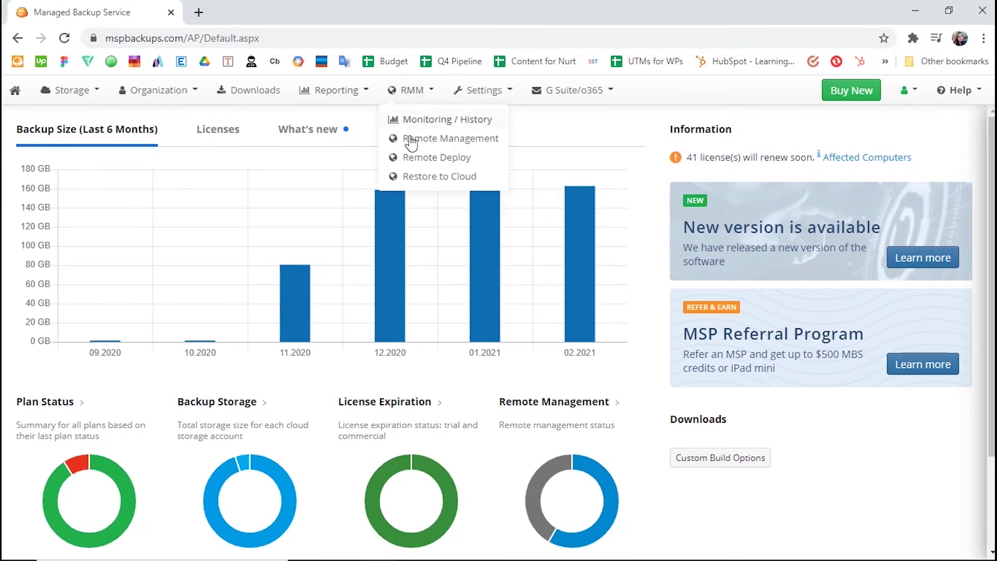
{"action": "left_click", "coordinate": [411, 139]}
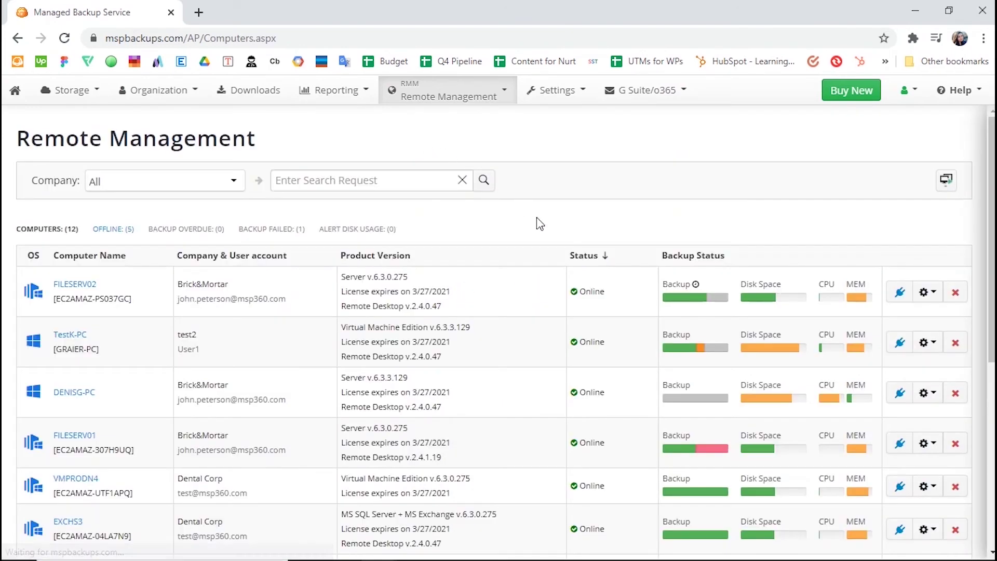
{"action": "left_click", "coordinate": [904, 299]}
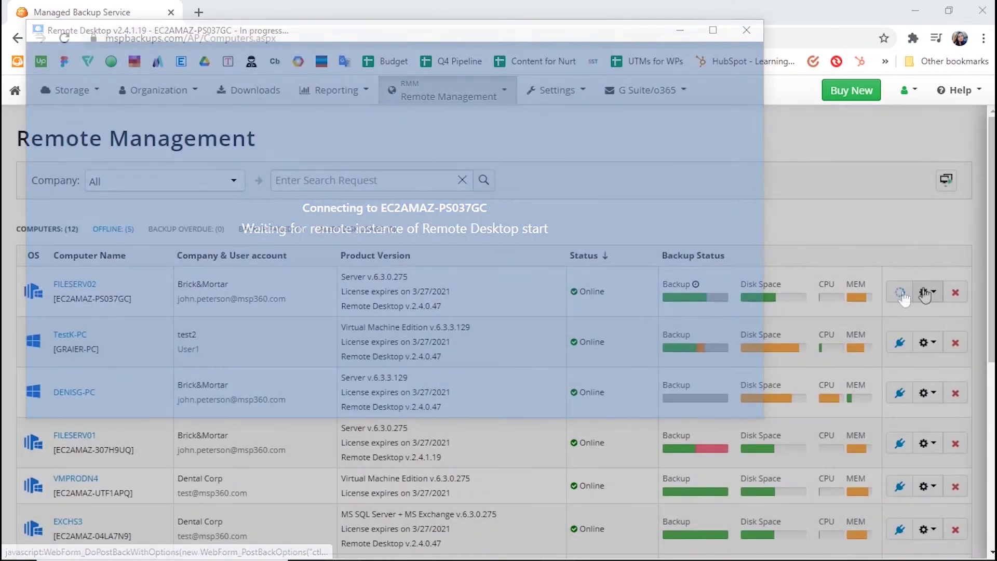
{"action": "left_click", "coordinate": [924, 291]}
{"action": "scroll", "coordinate": [900, 486], "scroll_direction": "down", "scroll_amount": 2}
{"action": "scroll", "coordinate": [900, 487], "scroll_direction": "down", "scroll_amount": 2}
{"action": "left_click", "coordinate": [722, 396]}
{"action": "scroll", "coordinate": [698, 400], "scroll_direction": "up", "scroll_amount": 3}
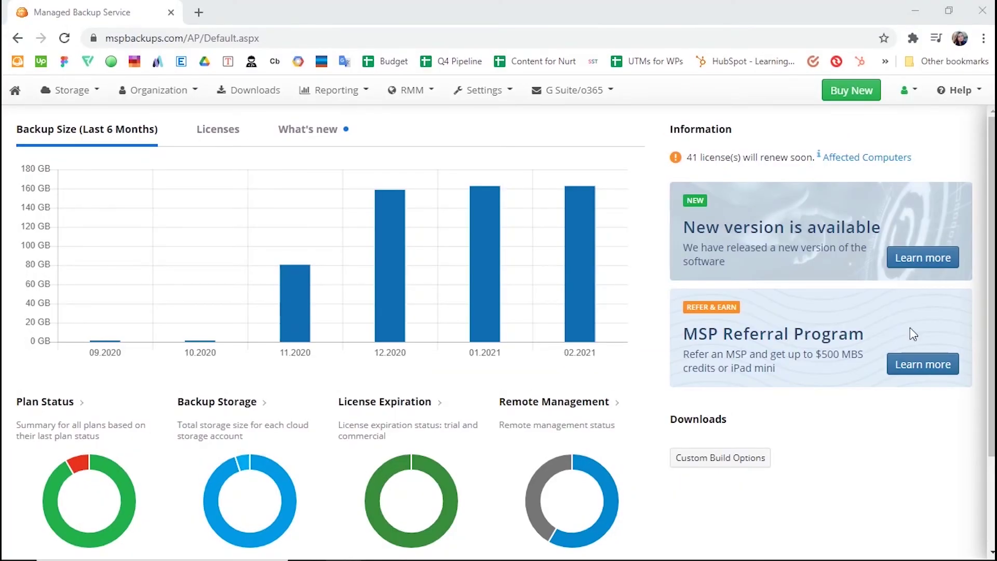
Open Reporting > Remote Desktop Statistics and switch the month to November 2020
{"action": "left_click", "coordinate": [329, 94]}
{"action": "left_click", "coordinate": [342, 270]}
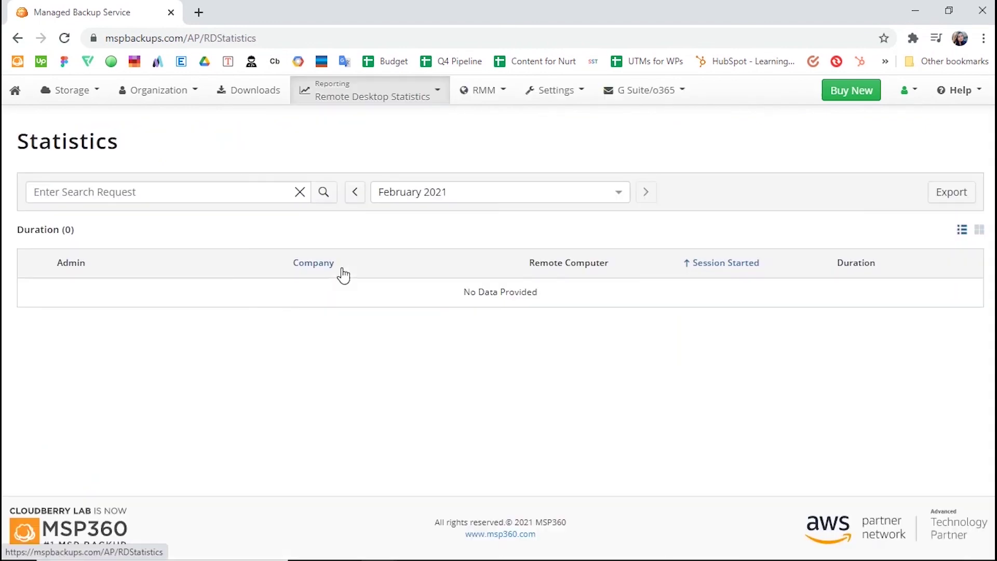
{"action": "left_click", "coordinate": [423, 192]}
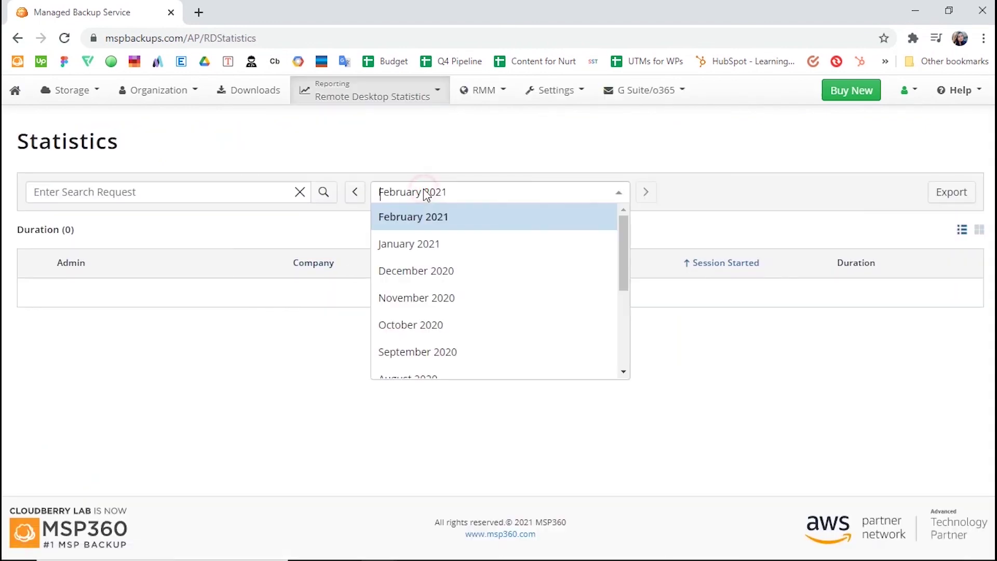
{"action": "left_click", "coordinate": [419, 298]}
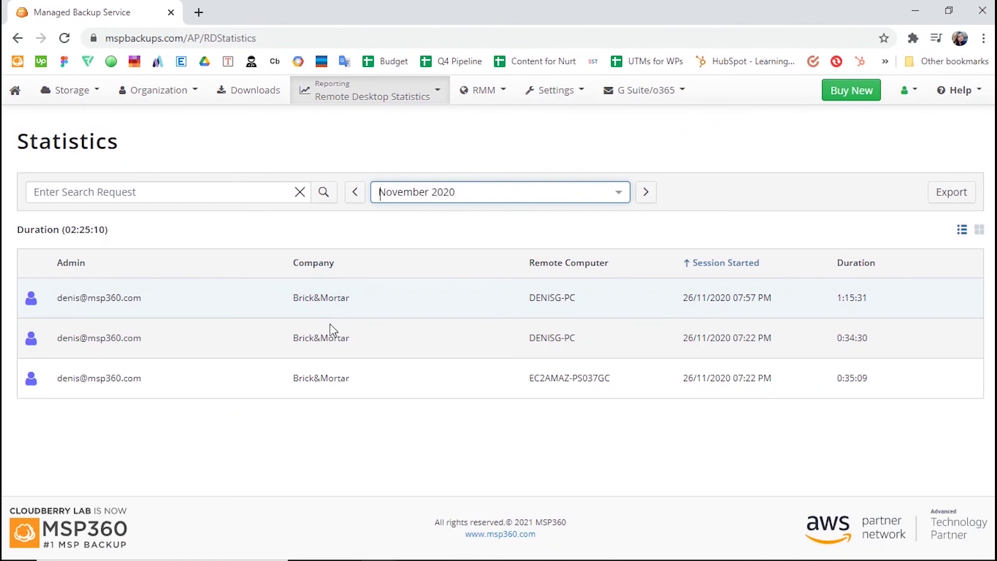